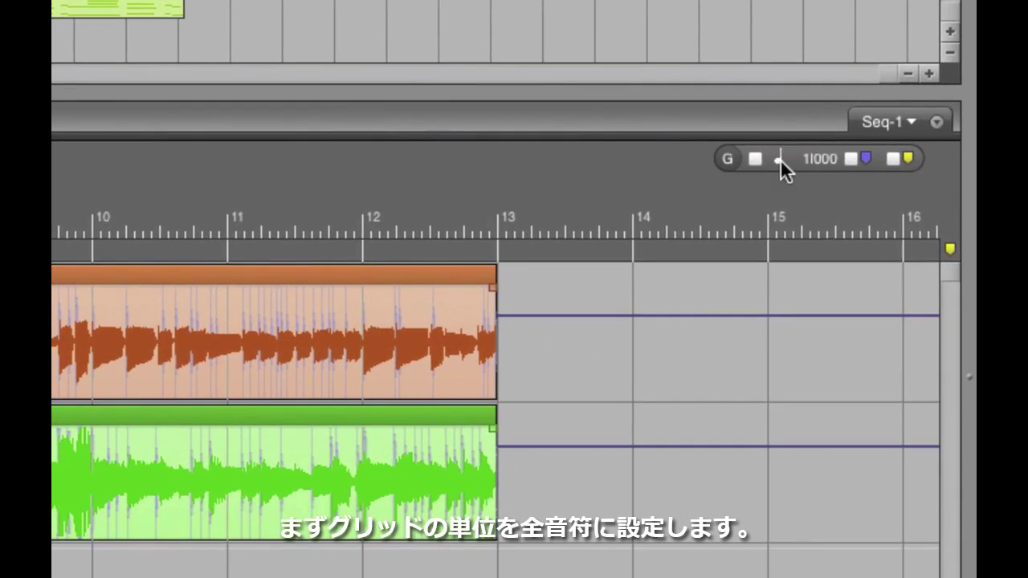
Set the grid to whole notes and copy verse soundbite El Gtr 1.8 to bar 13.
click(780, 159)
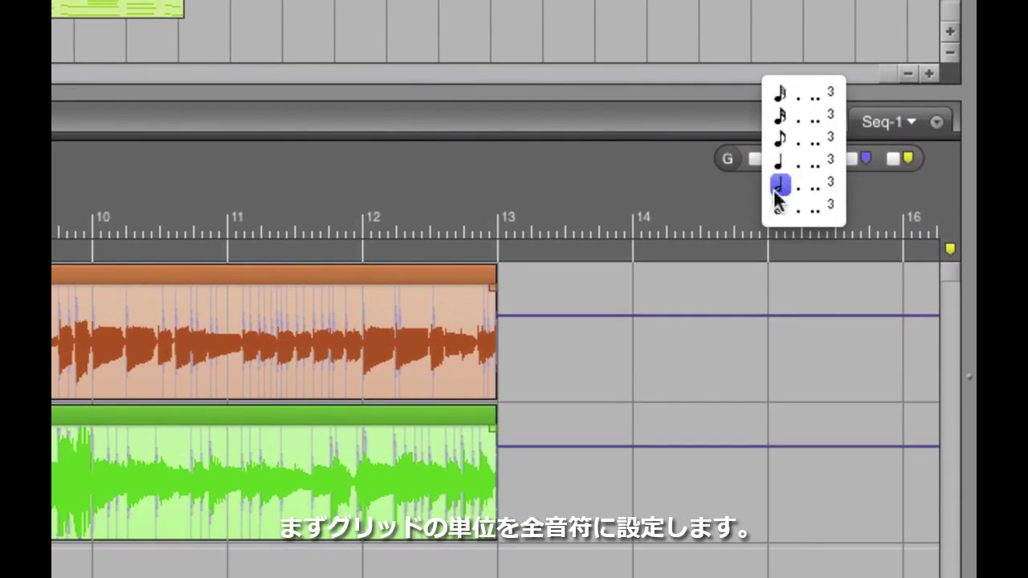
click(779, 92)
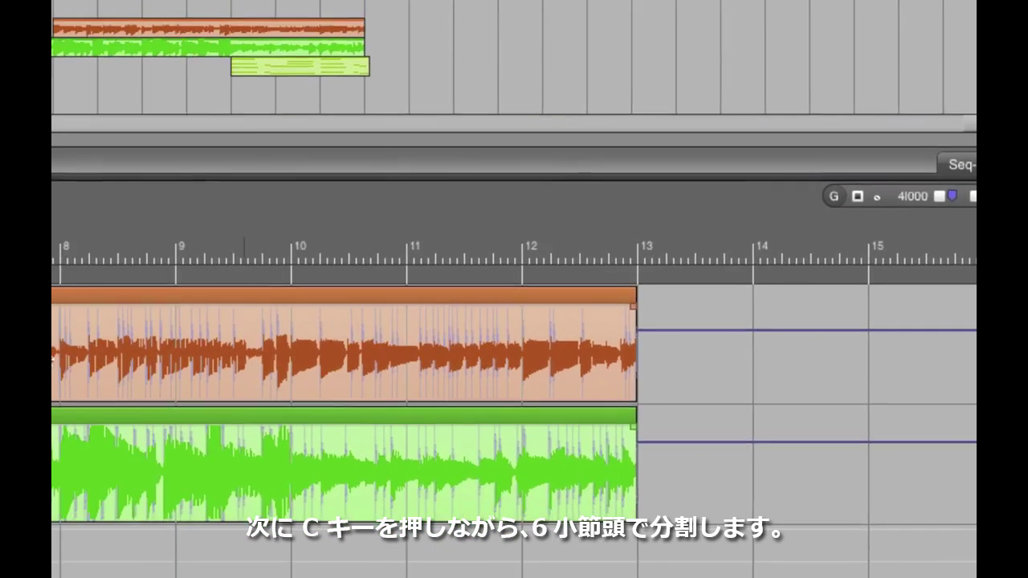
key(c)
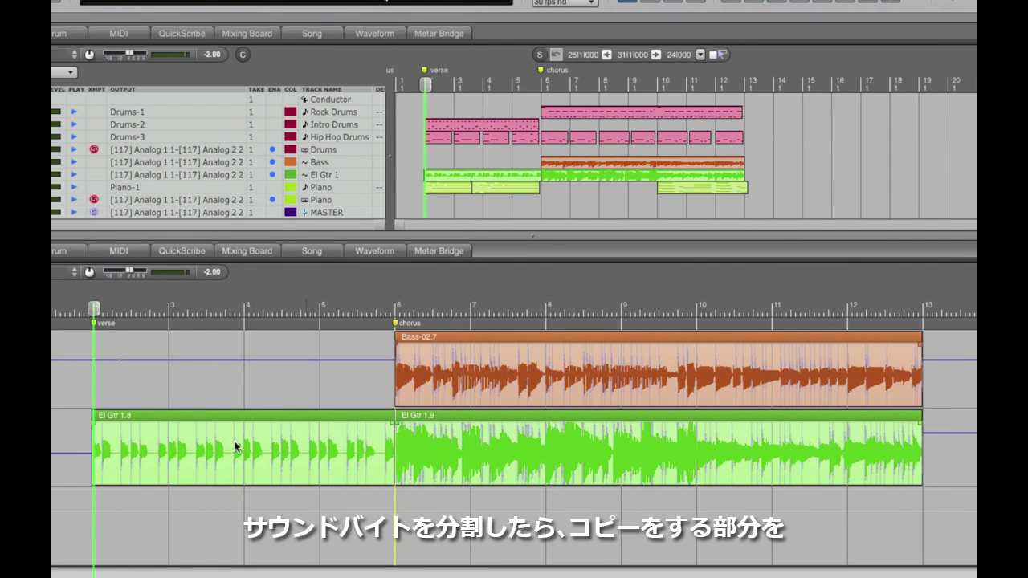
click(128, 447)
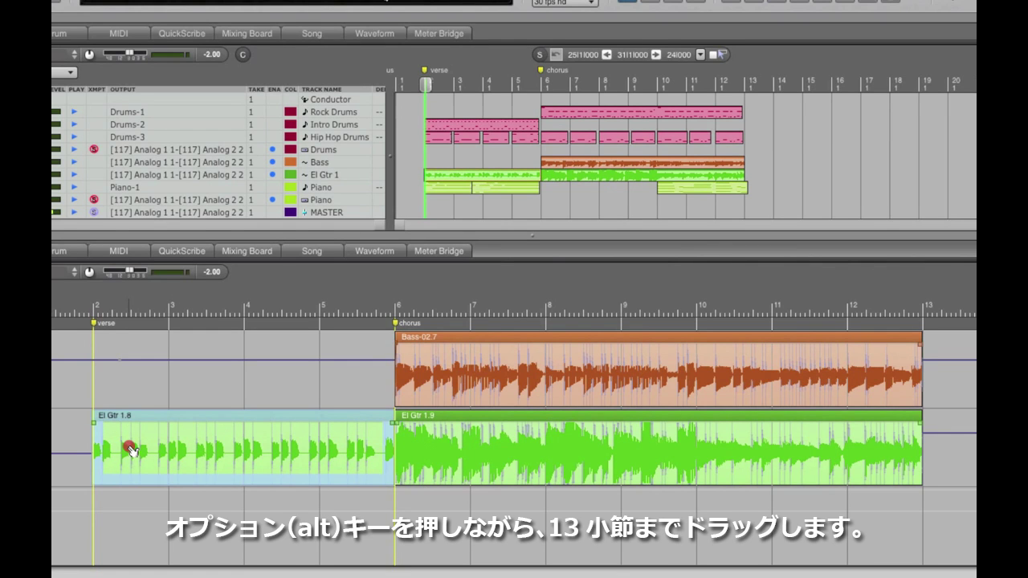
drag(141, 450, 924, 434)
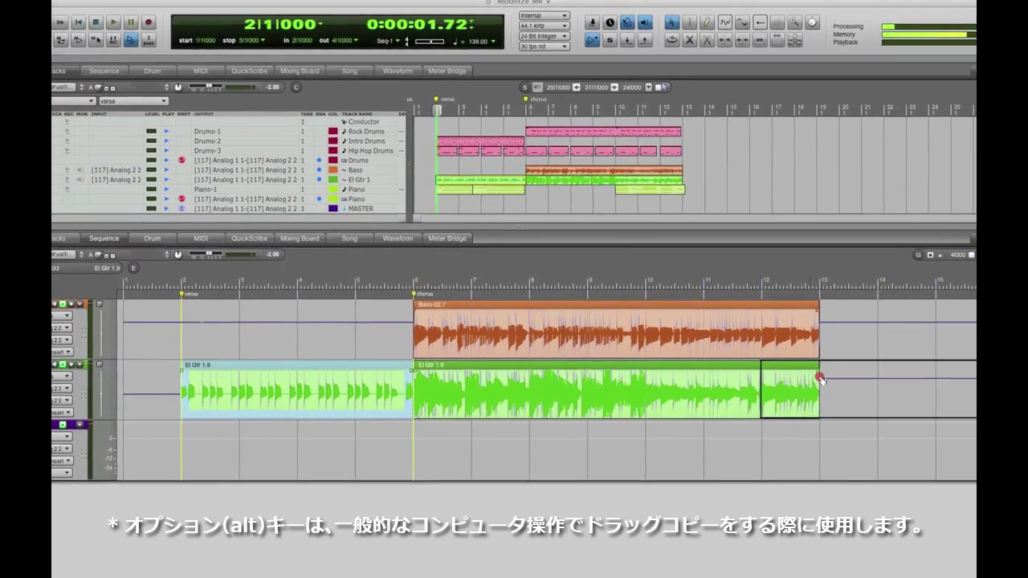
mouse_move(820, 379)
mouse_down()
mouse_move(854, 379)
mouse_move(820, 363)
mouse_up()
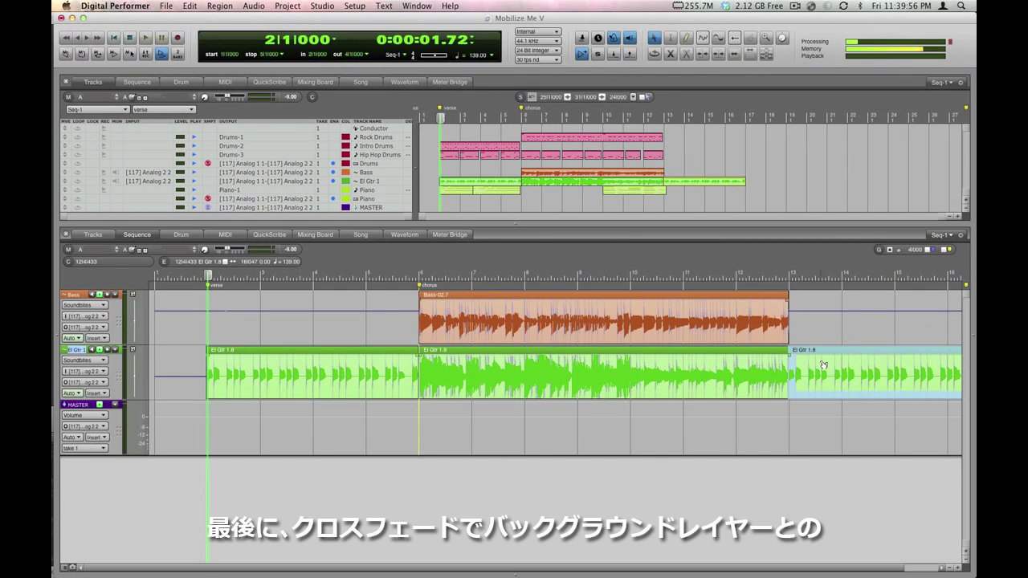
Apply a crossfade at the bar 13 join and deselect copy El Gtr 1.10.
key(ctrl+f)
key(Return)
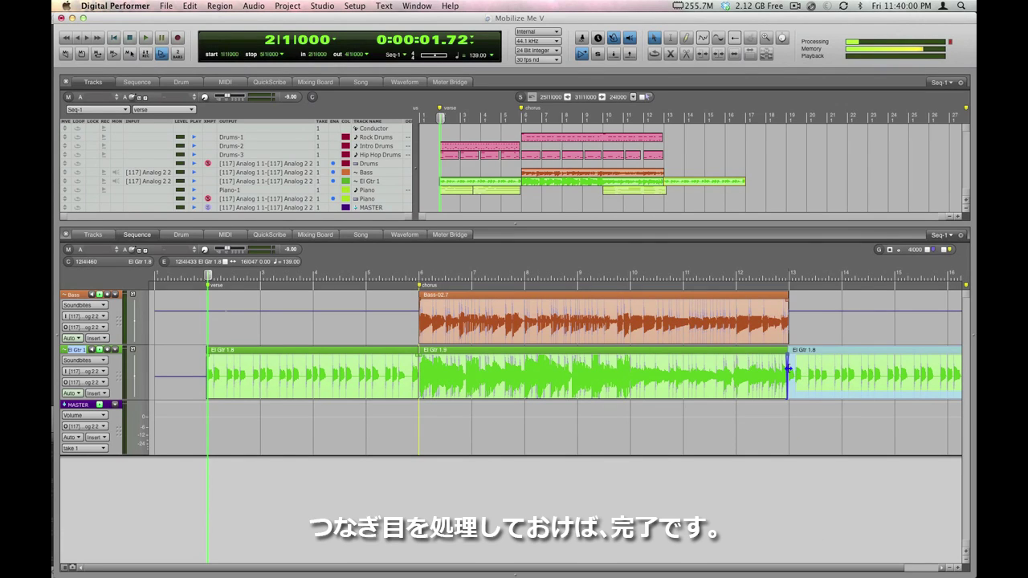
click(799, 415)
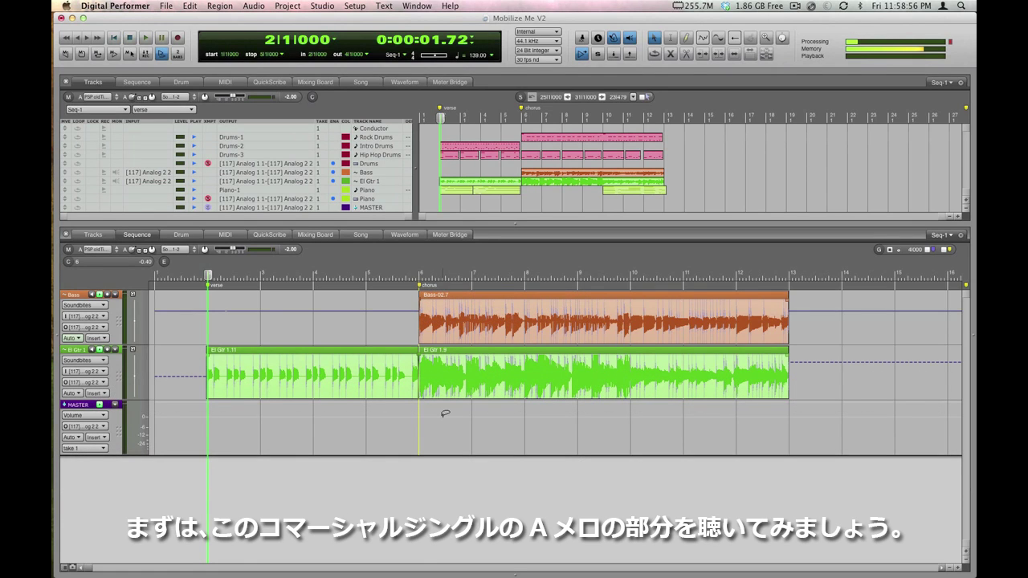
Play through the verse, stop, and select the El Gtr 1.11 soundbite.
key(space)
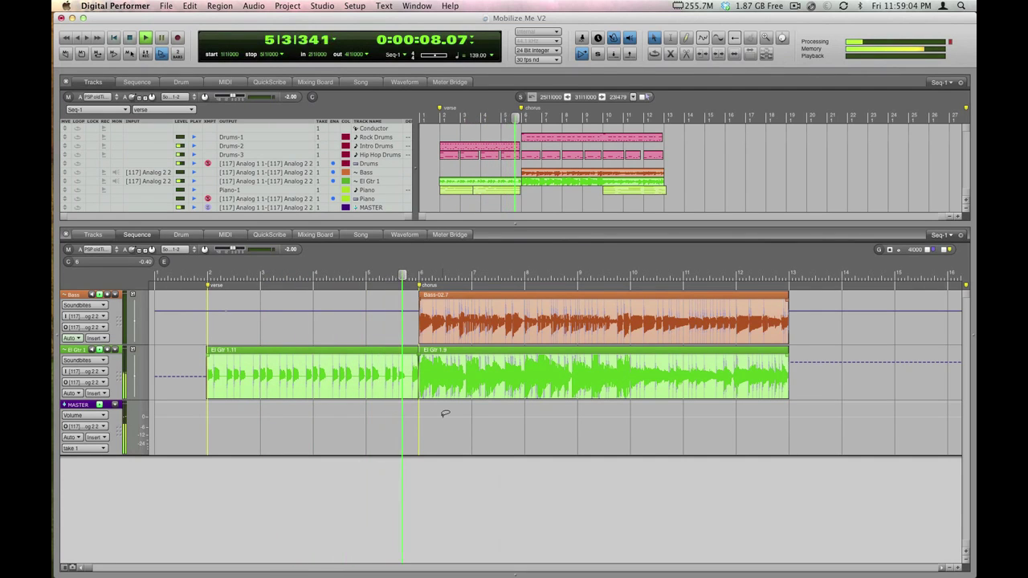
key(space)
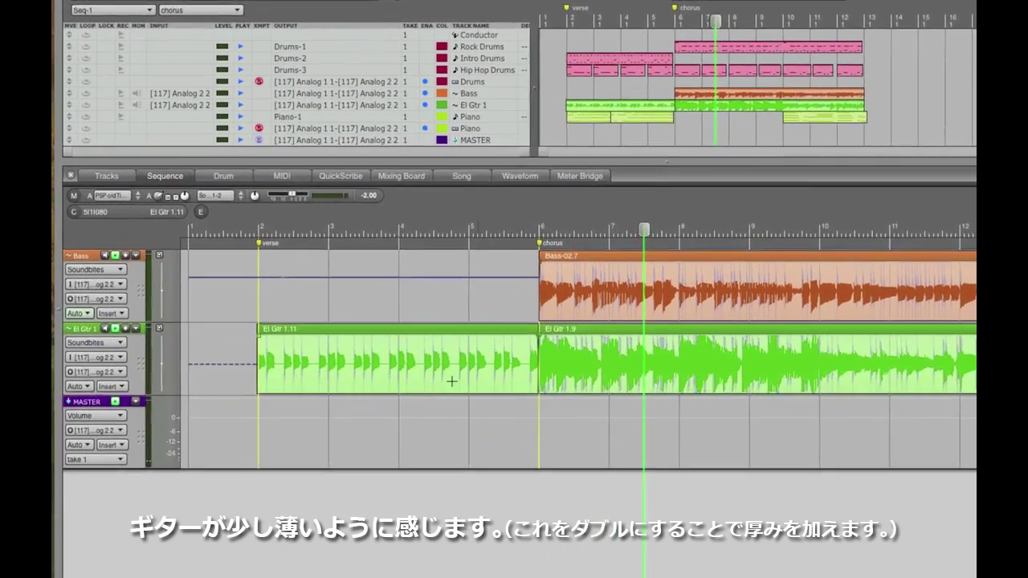
click(382, 365)
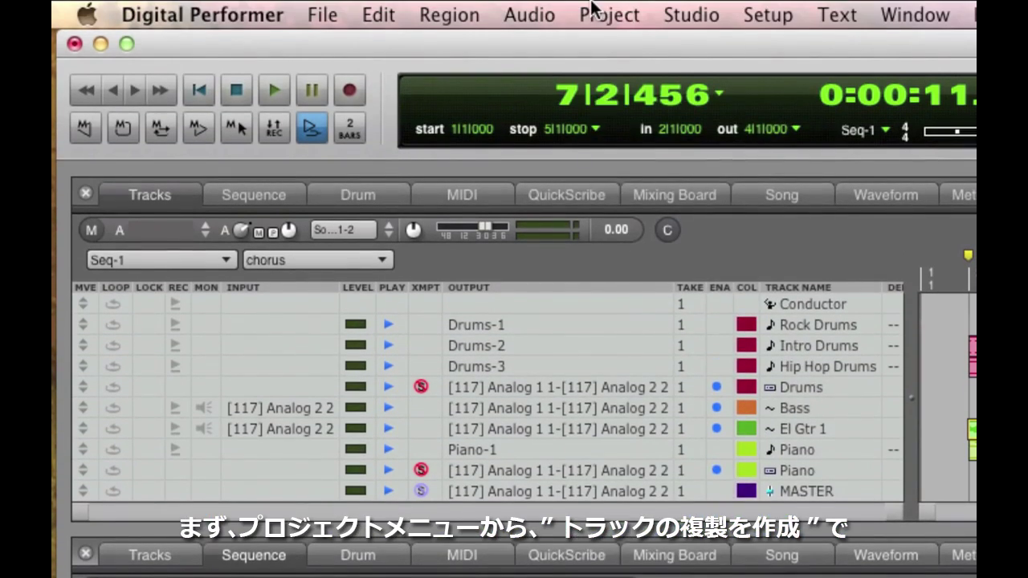
Duplicate the El Gtr 1 track and split the copy's verse soundbite at bar 4.
click(591, 9)
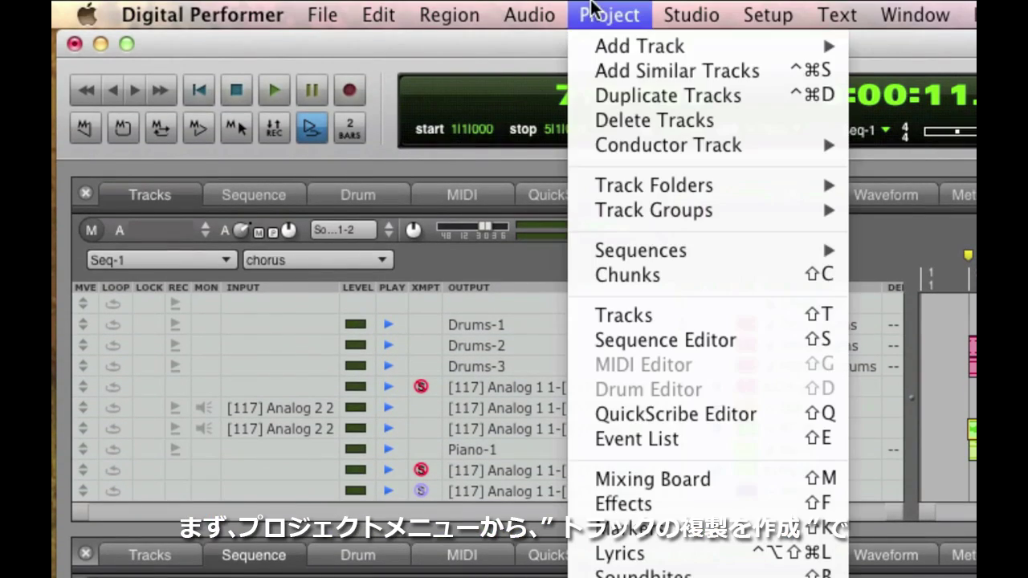
click(626, 93)
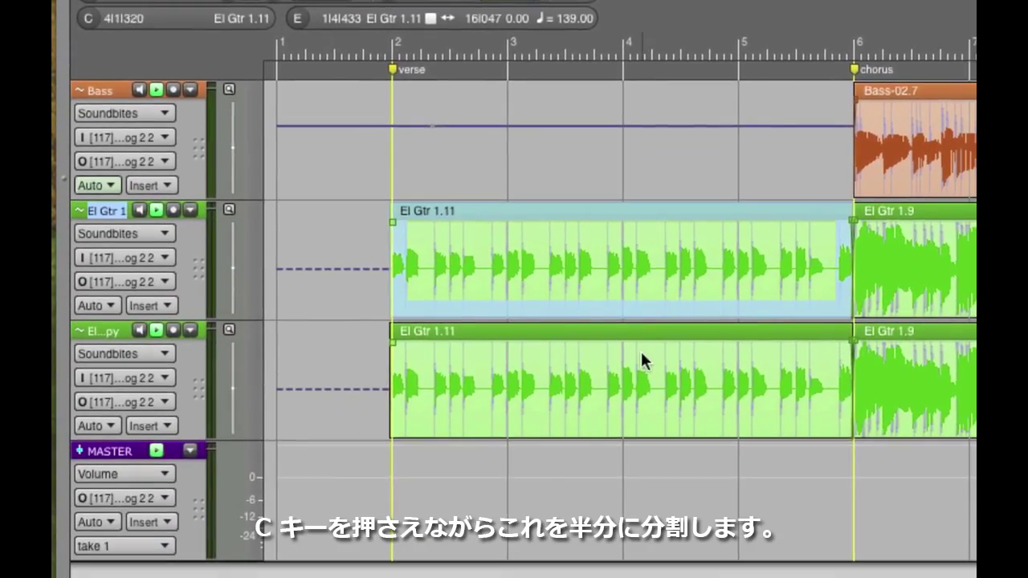
click(647, 457)
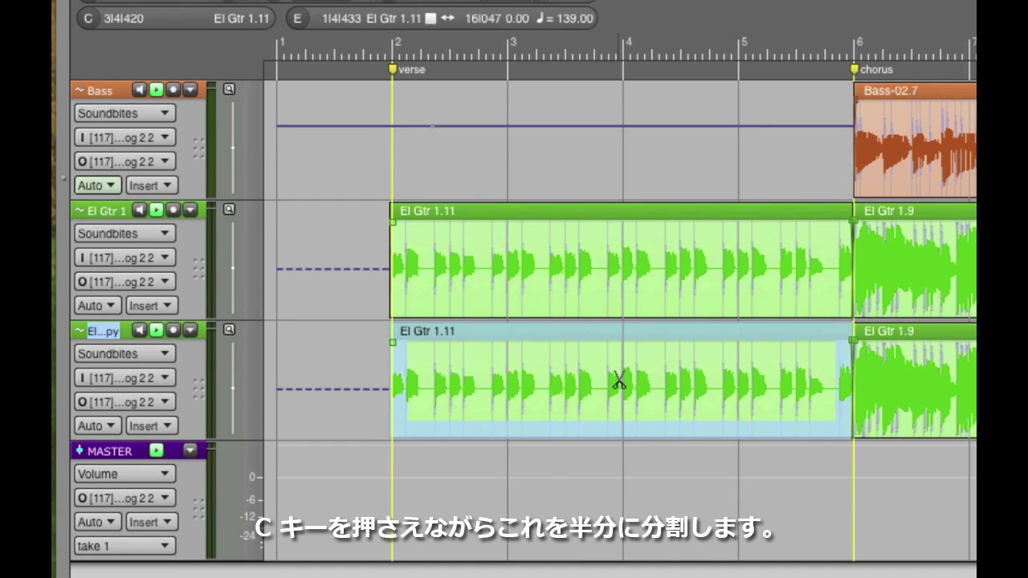
click(621, 381)
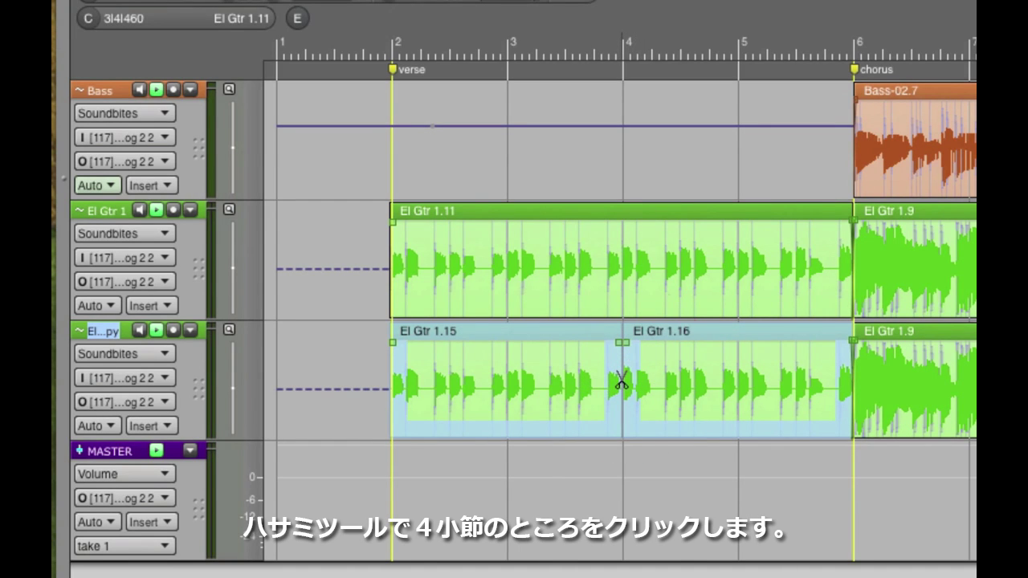
click(623, 446)
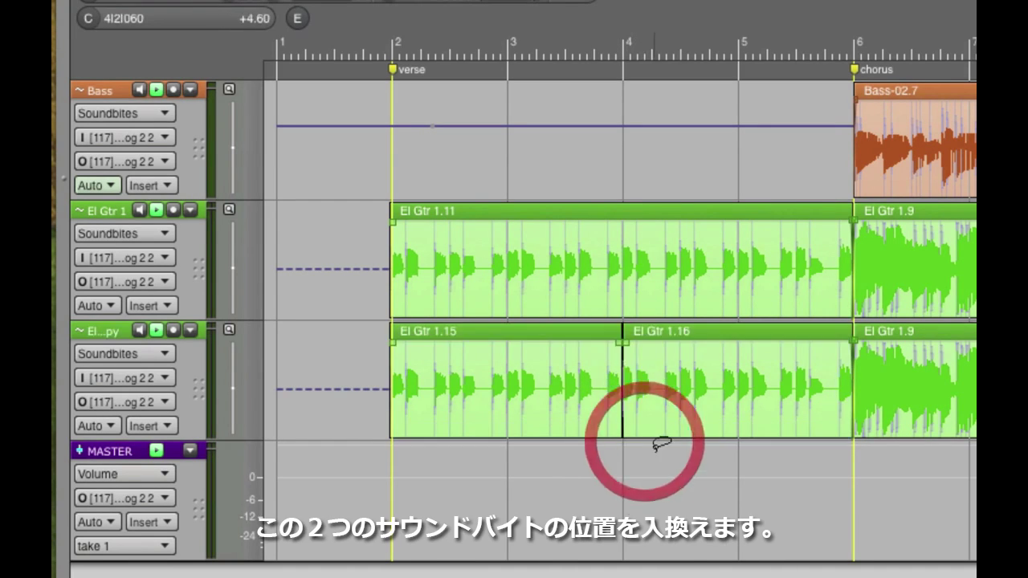
Swap the halves so El Gtr 1.16 starts at bar 2, followed by 1.15 at bars 4–6.
click(693, 378)
click(420, 372)
drag(420, 372, 297, 376)
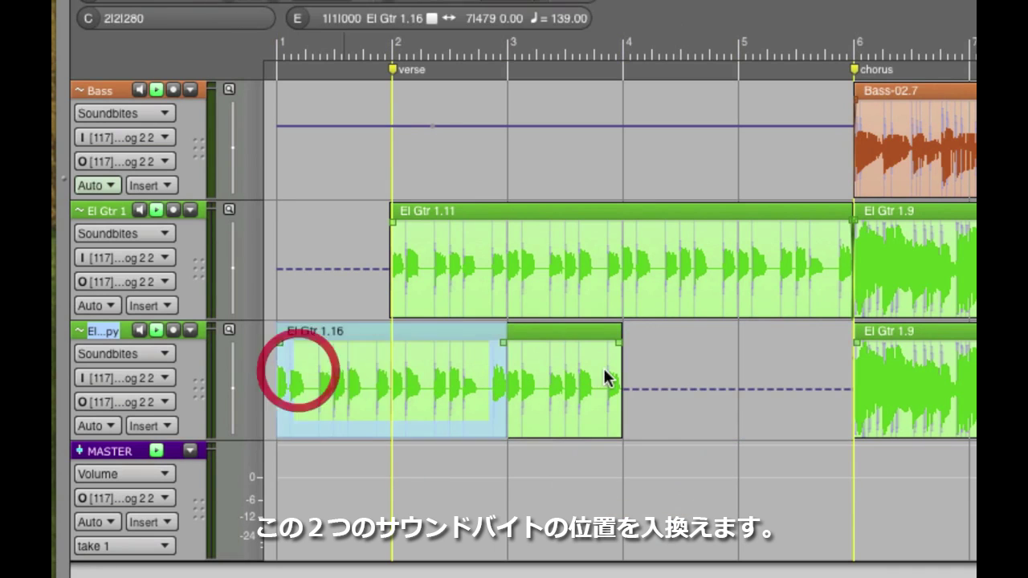
drag(795, 379, 819, 366)
drag(402, 381, 532, 384)
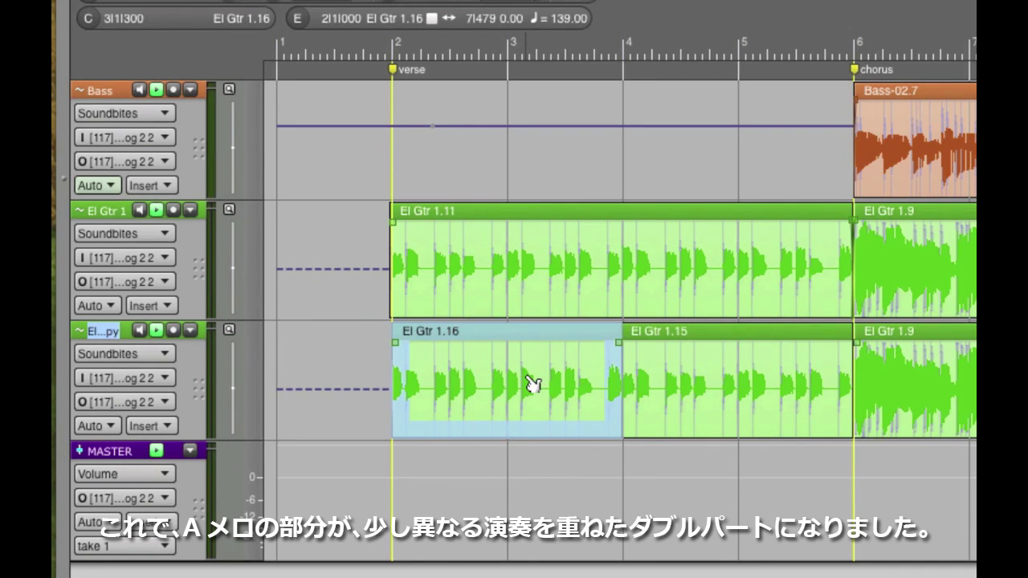
click(689, 376)
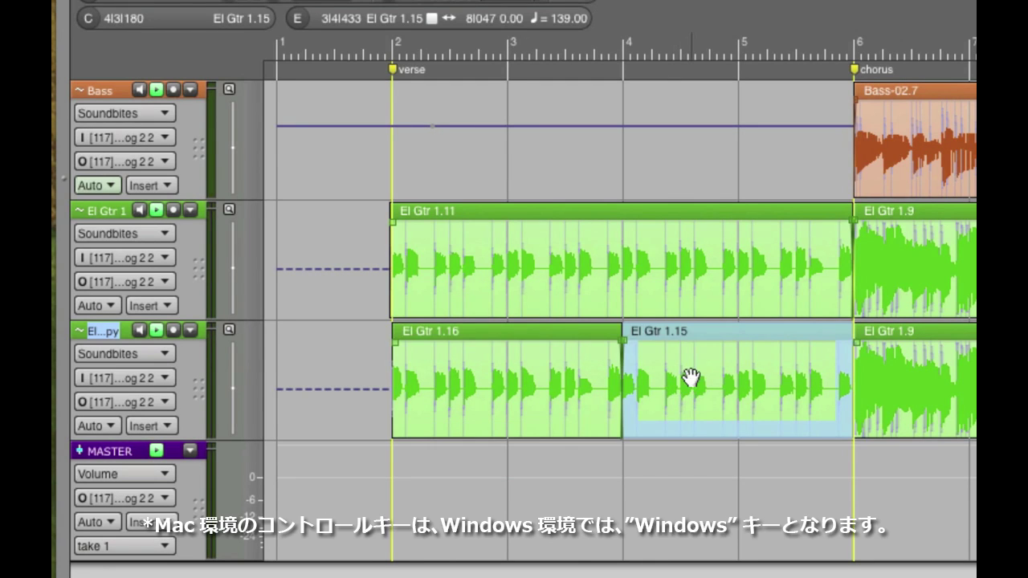
In the Mixing Board, pan the El Gtr 1 copy track hard right to 63>.
key(super+equal)
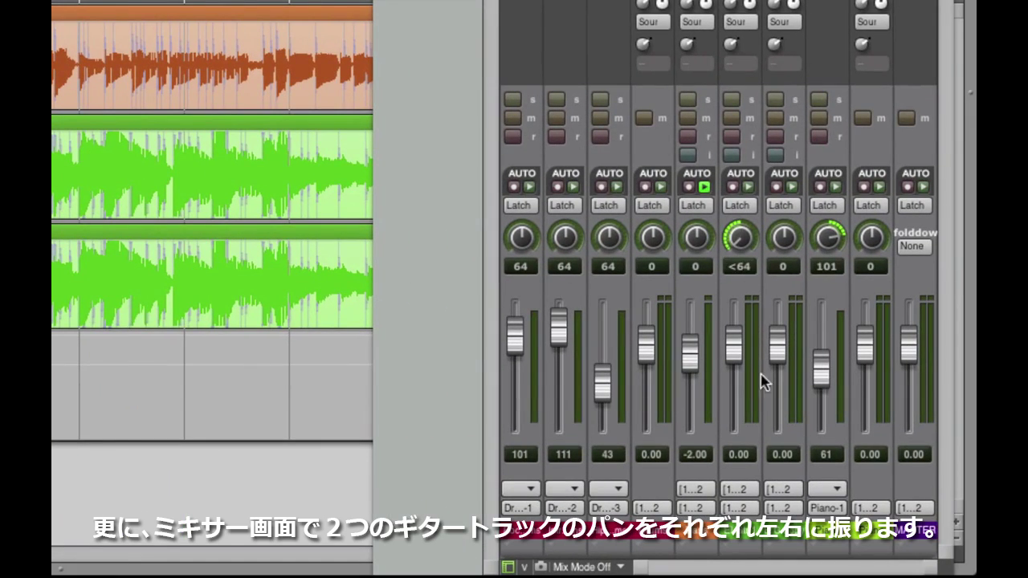
drag(783, 238, 781, 88)
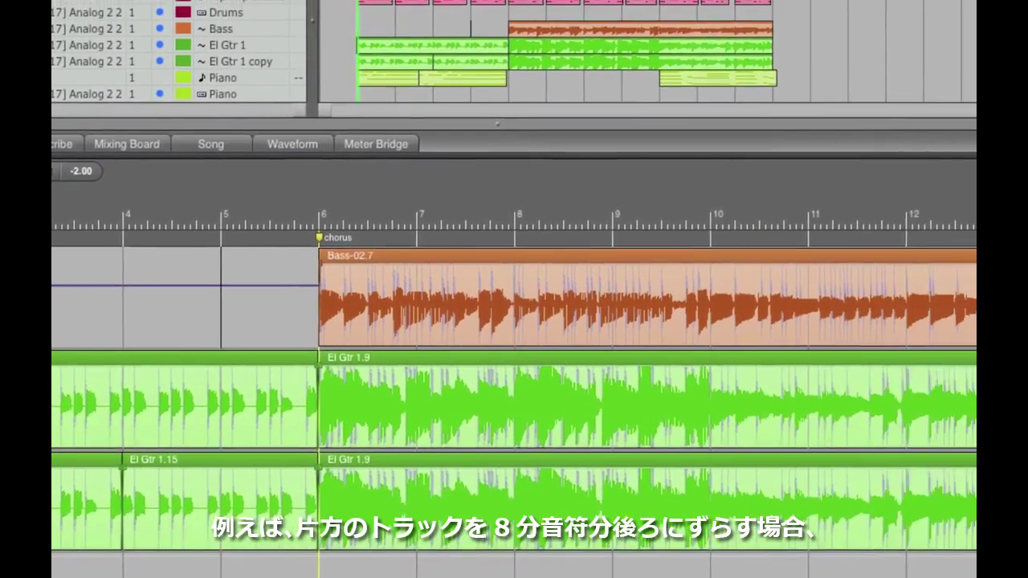
Shift soundbites El Gtr 1.16 and 1.15 later by 0|240 using Edit > Shift By Amount.
click(1027, 133)
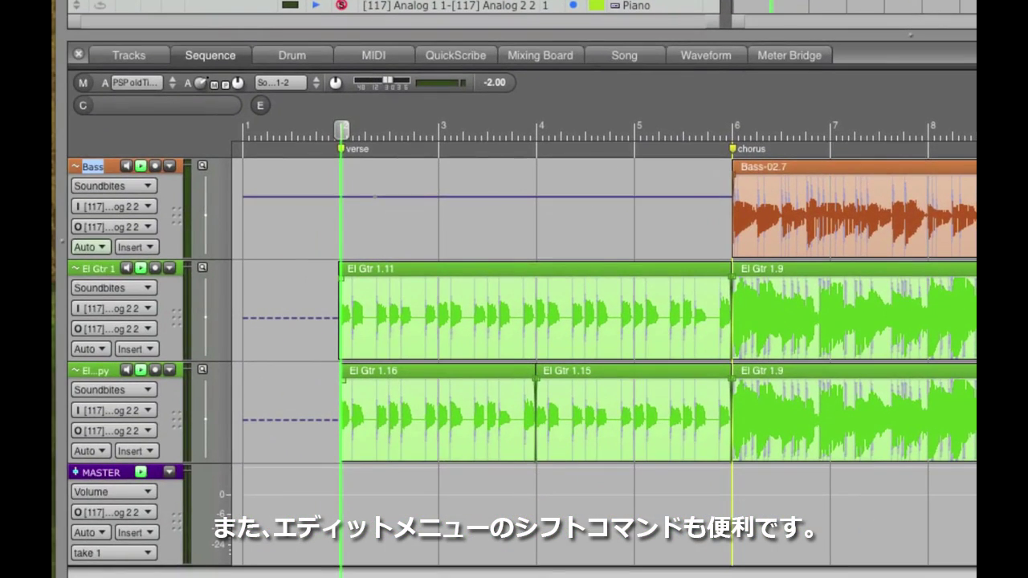
click(448, 446)
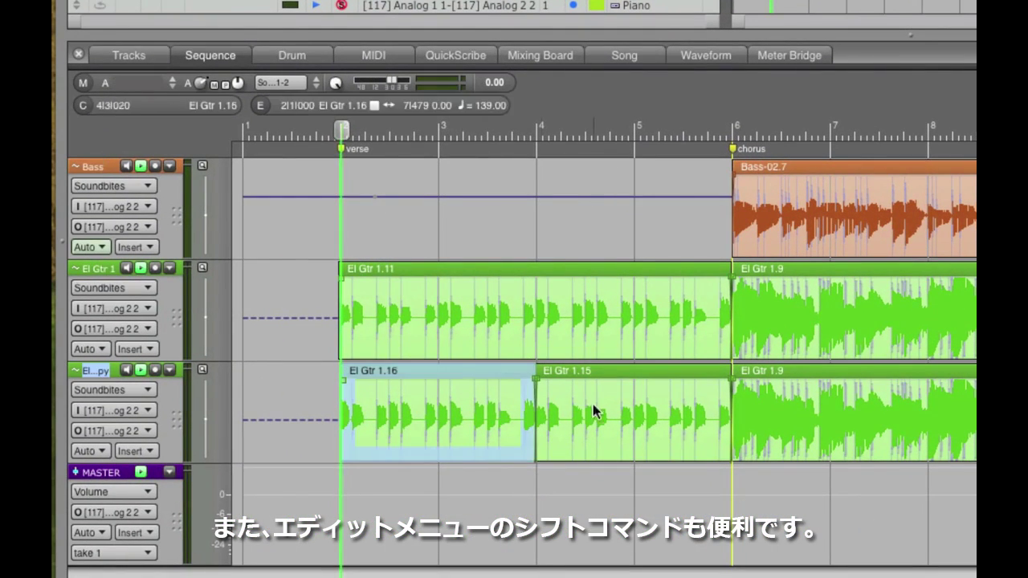
shift+click(593, 404)
click(308, 11)
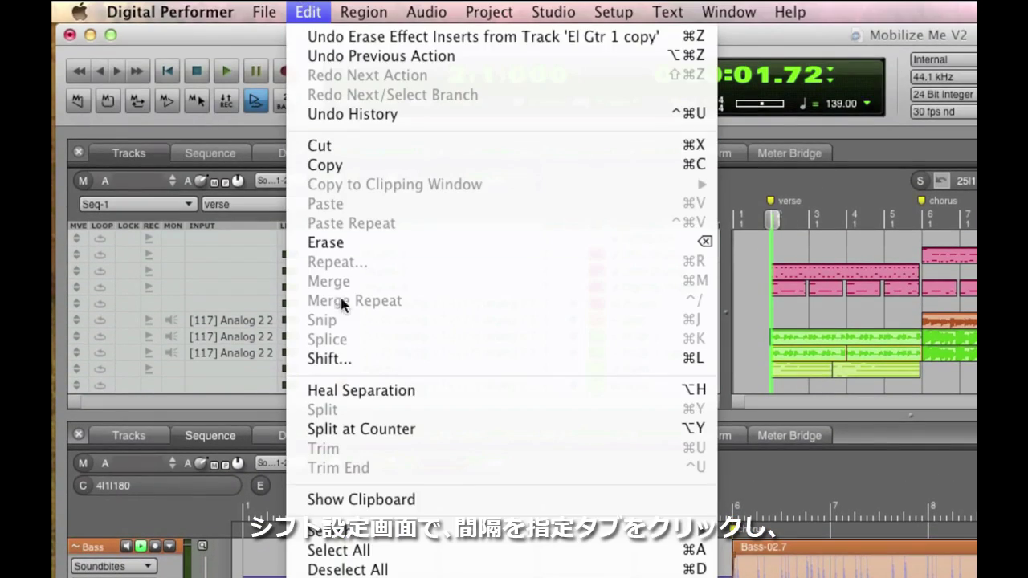
click(339, 358)
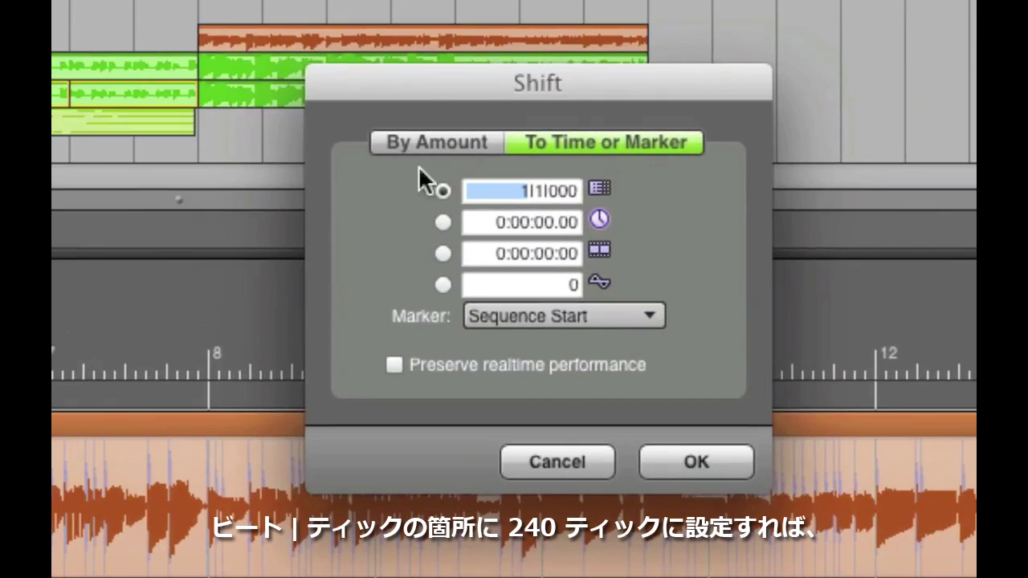
click(466, 143)
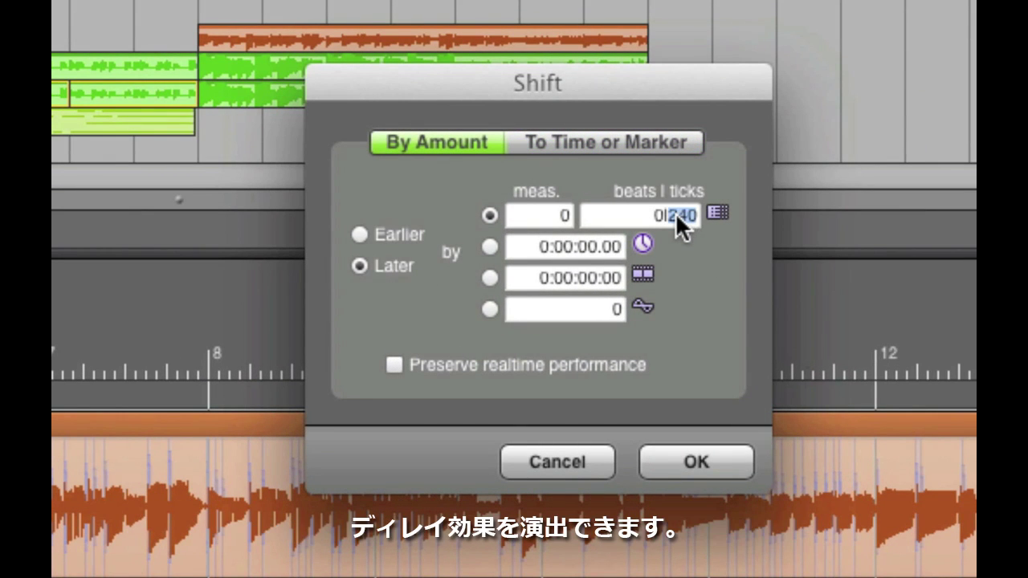
key(Return)
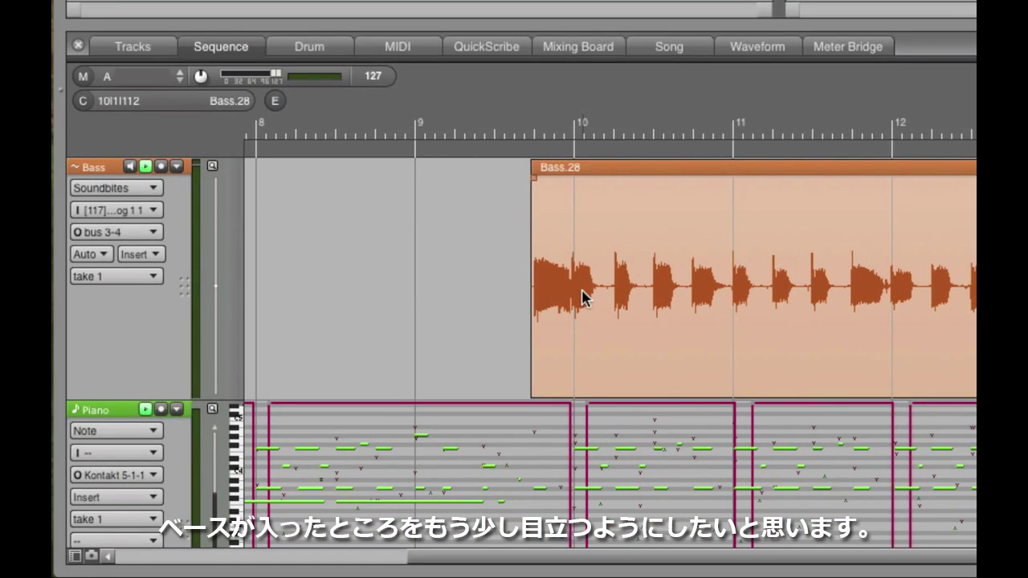
click(153, 255)
Draw Bass volume automation at -12 dB with a brief peak near bar 10.
click(175, 252)
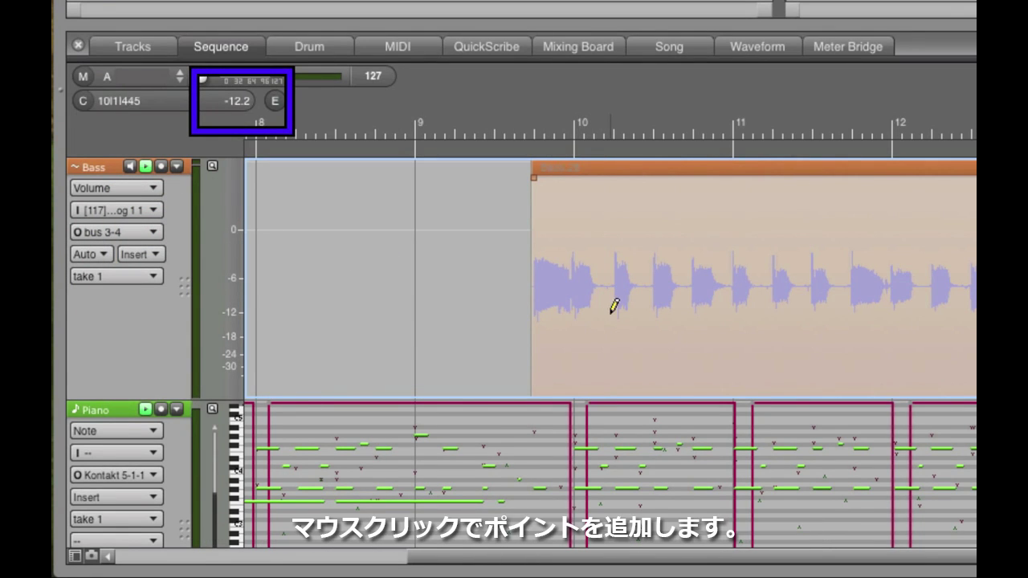
click(614, 311)
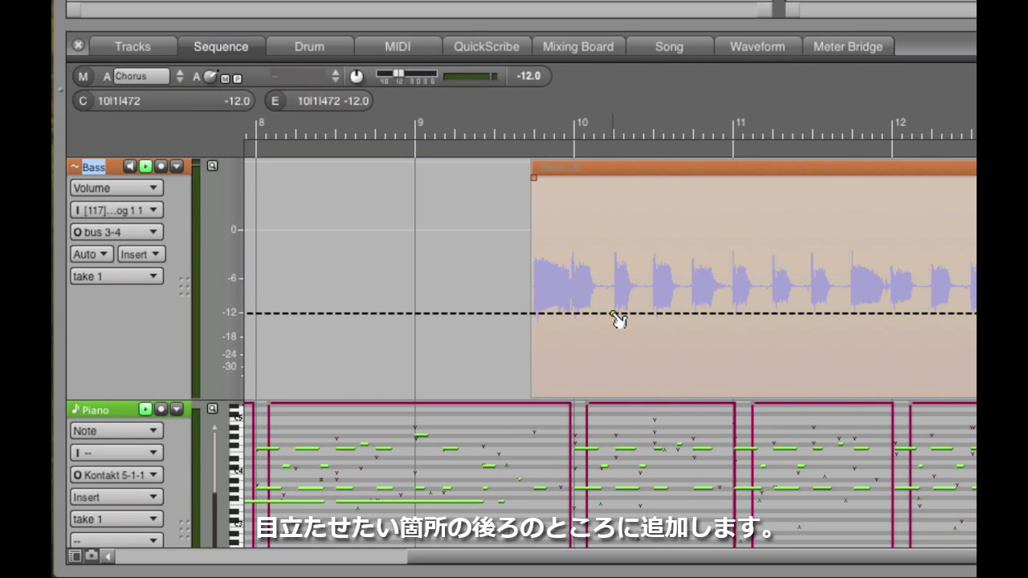
click(530, 313)
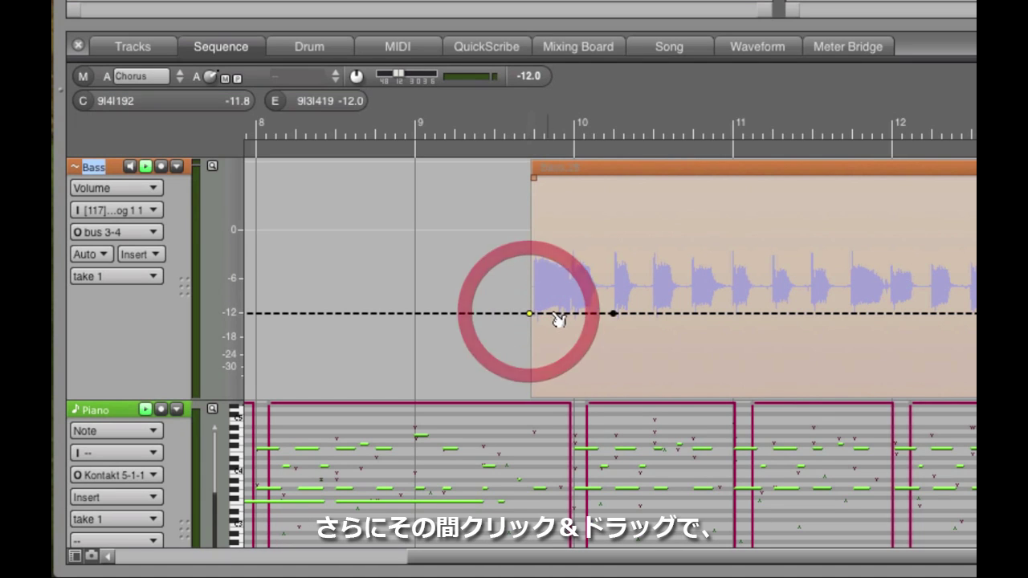
drag(569, 313, 574, 217)
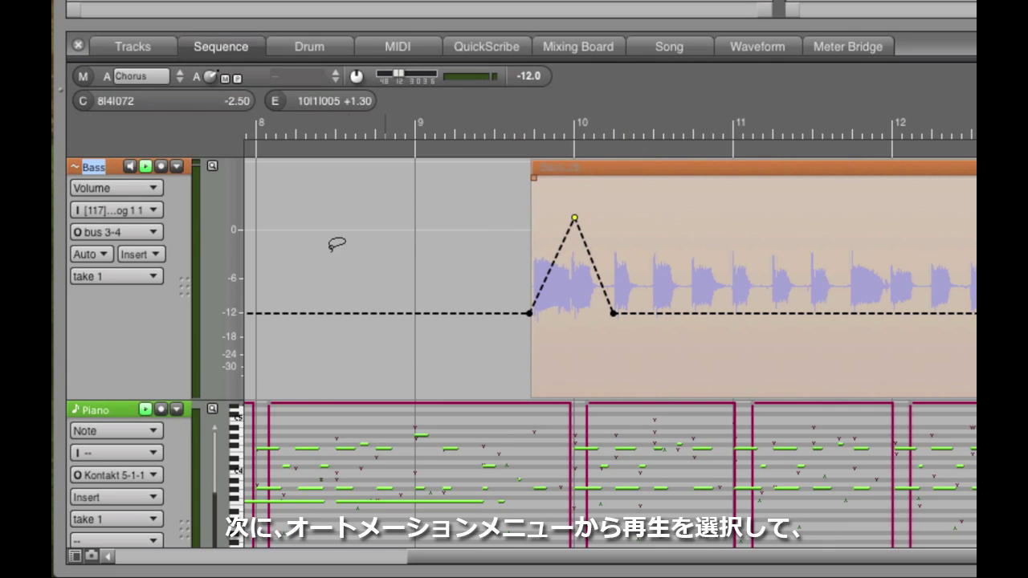
Set the Bass automation mode to Play and play back the sequence to hear it.
click(95, 255)
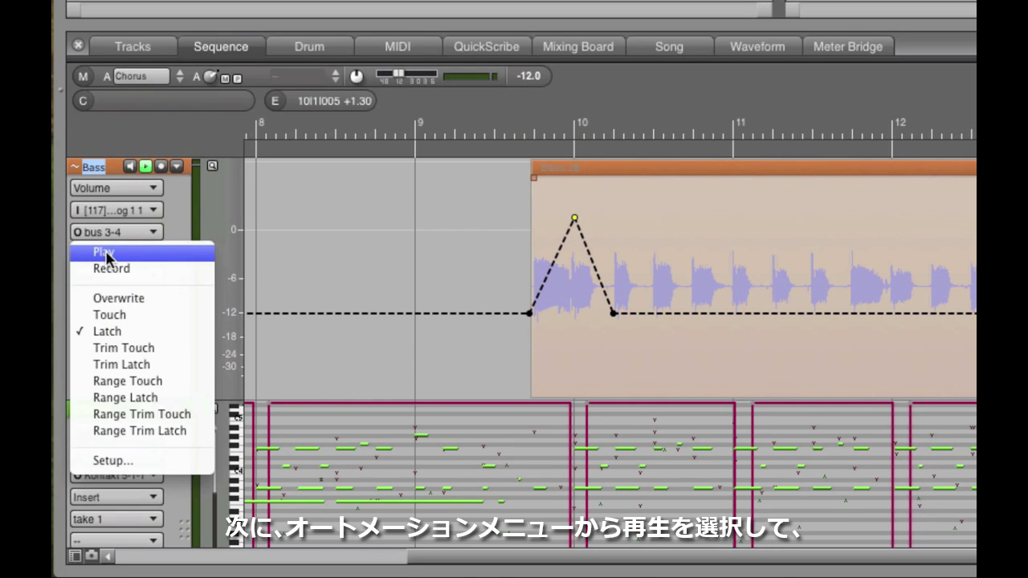
click(102, 256)
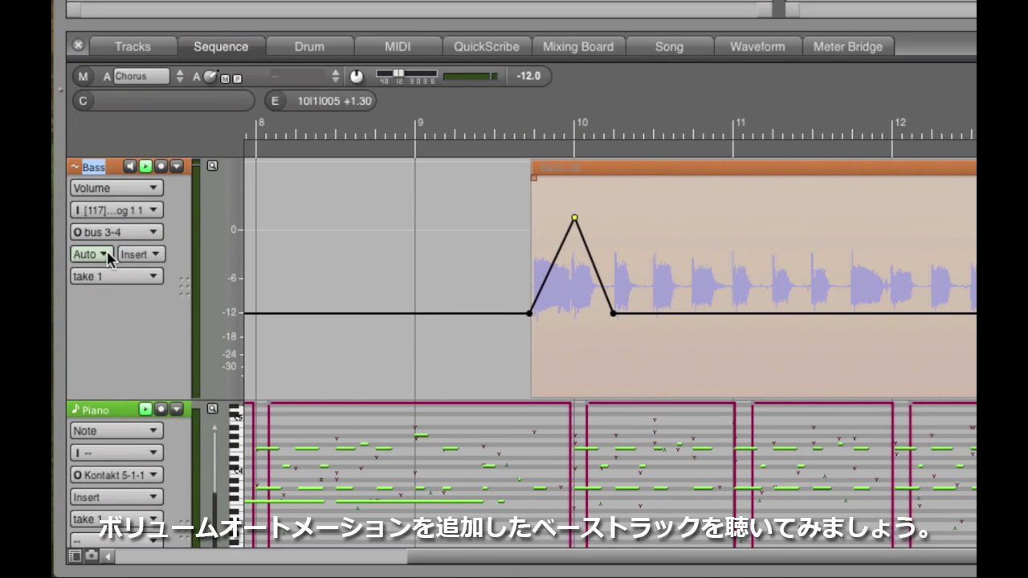
key(space)
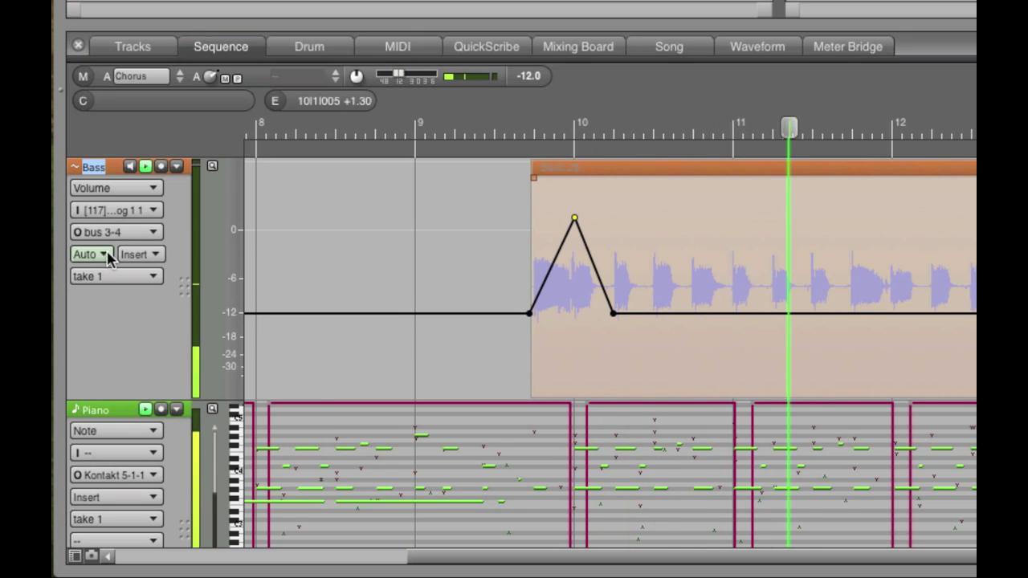
key(space)
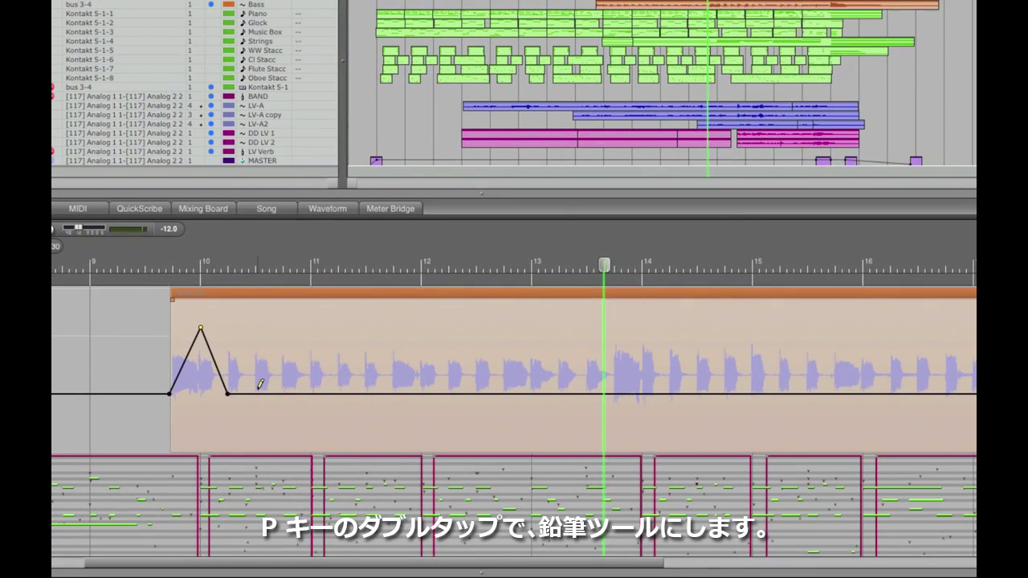
Pencil a rising Bass volume curve after the peak, then browse the Insert parameter list.
drag(258, 391, 299, 352)
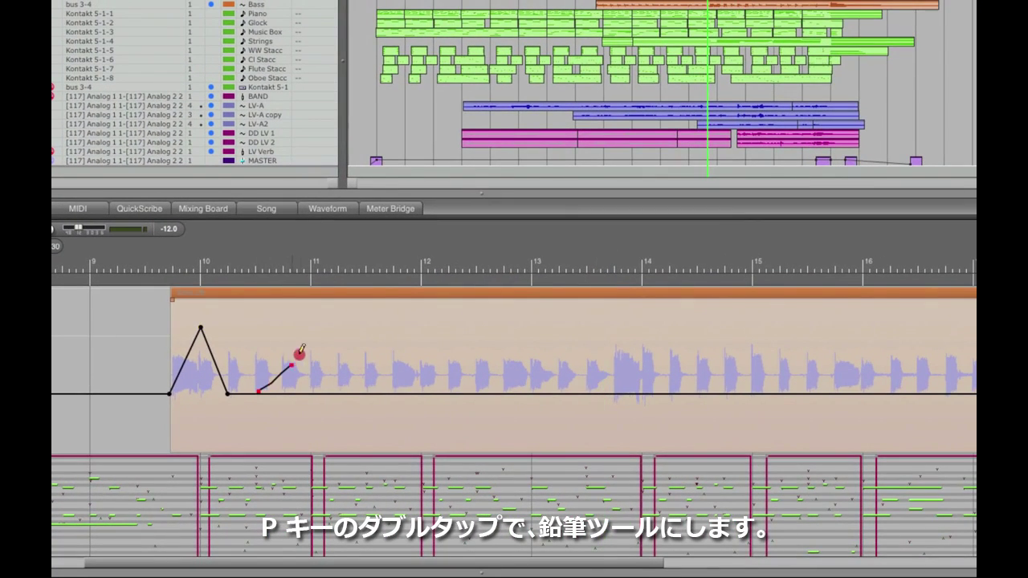
mouse_move(393, 370)
mouse_down()
mouse_move(465, 424)
mouse_move(601, 397)
mouse_move(693, 357)
mouse_move(741, 373)
mouse_up()
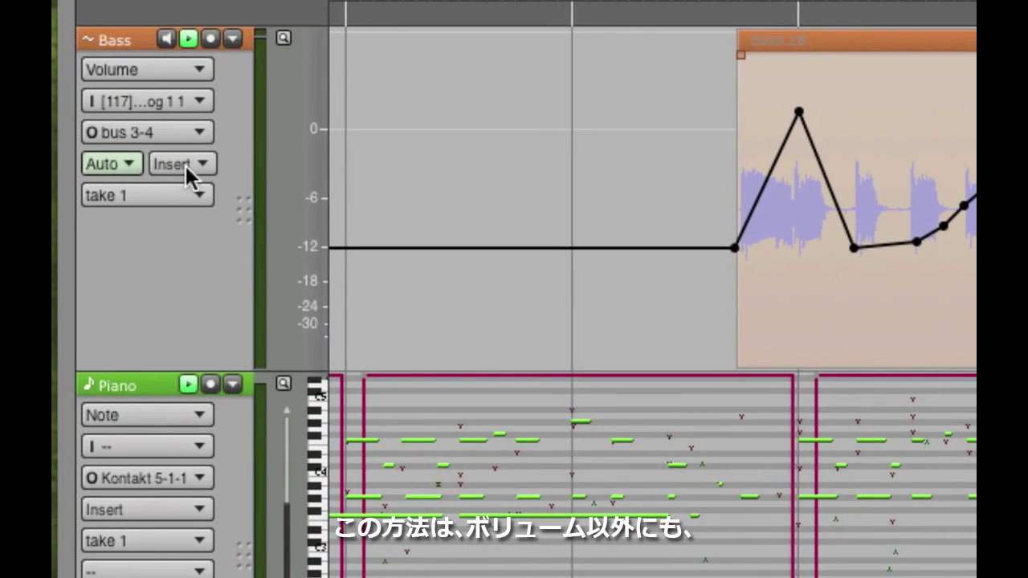
click(186, 166)
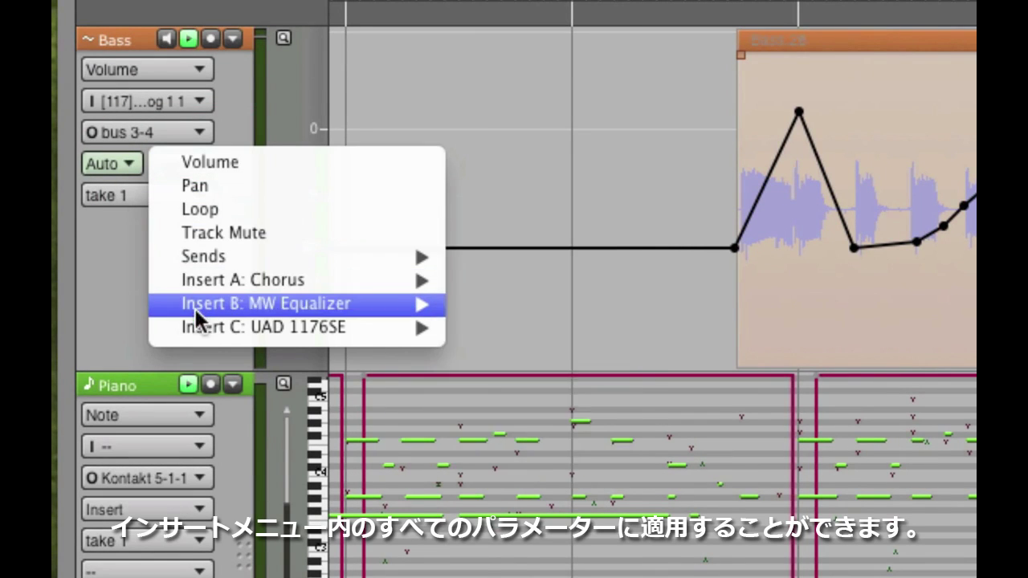
mouse_move(193, 331)
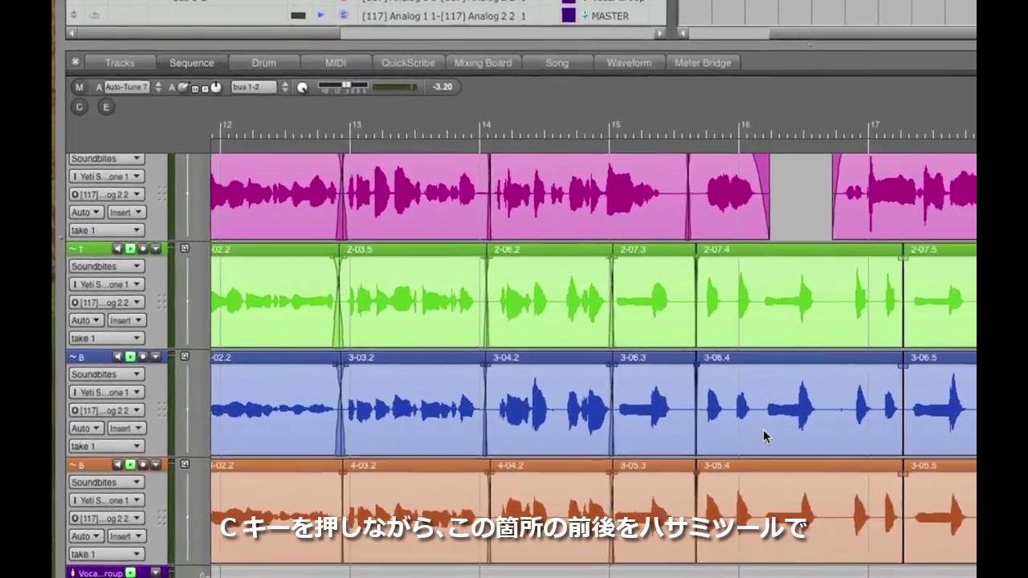
Cut vocal soundbite 3-06.4 before and after the loud note, then select 3-06.12.
click(556, 455)
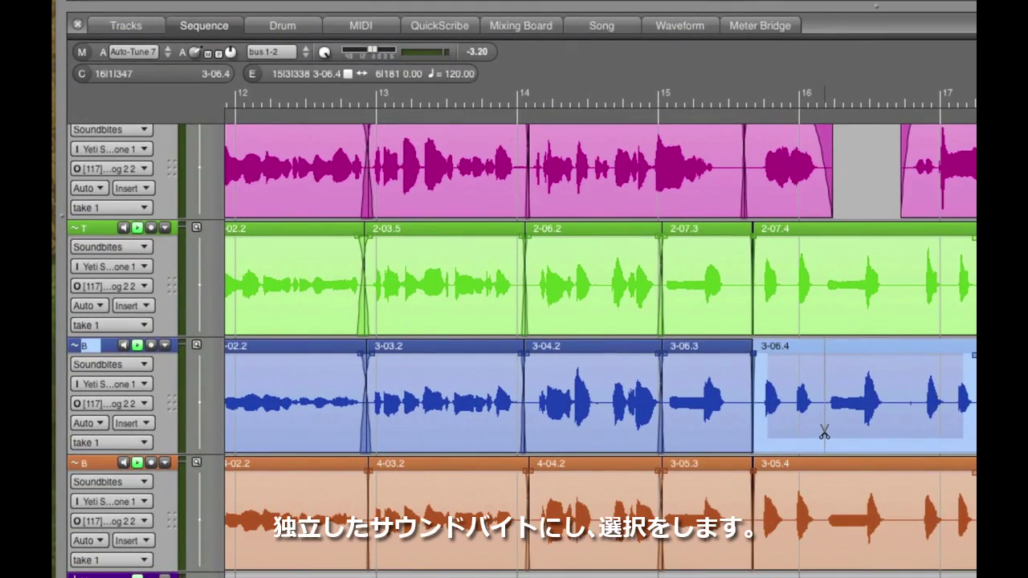
click(823, 434)
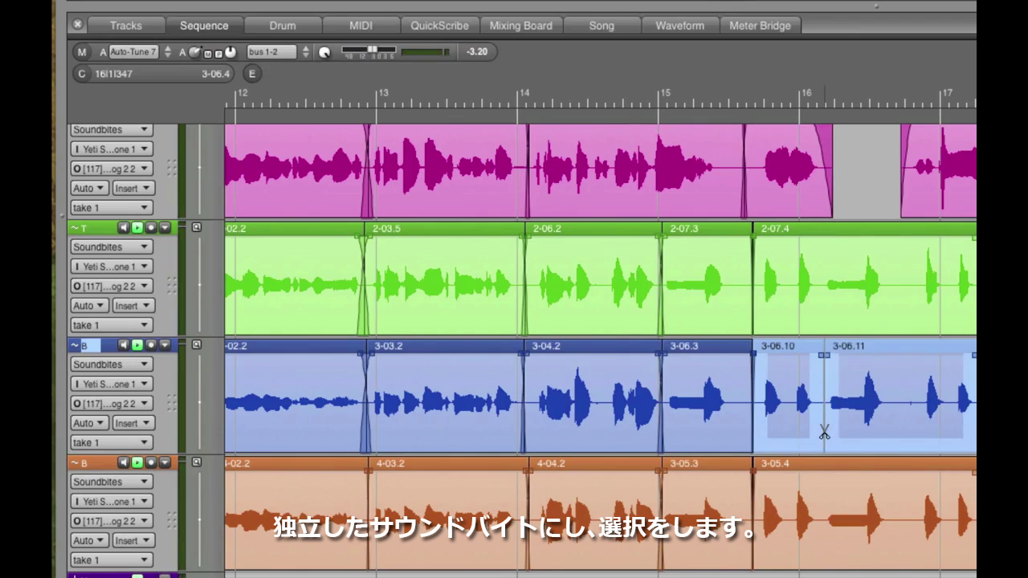
click(893, 431)
click(872, 434)
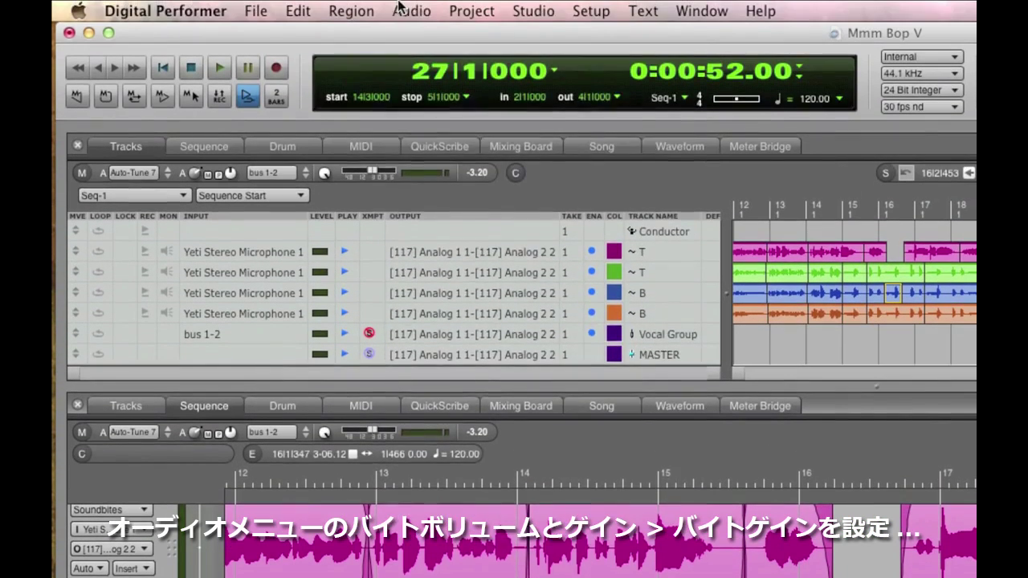
Set soundbite 3-06.12's bite gain to -5.00 dB, then bring up the Create Fades dialog.
click(411, 11)
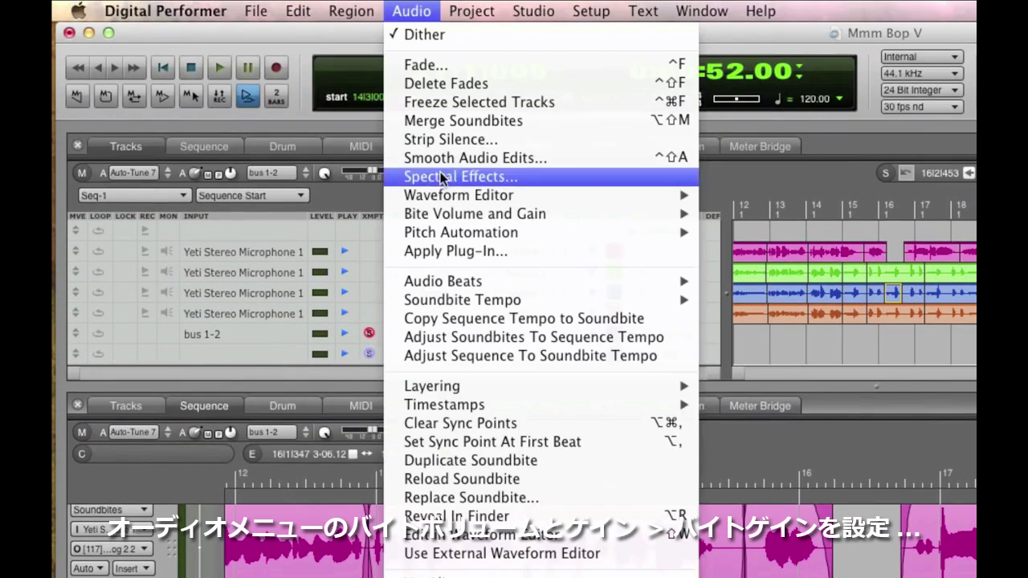
mouse_move(545, 221)
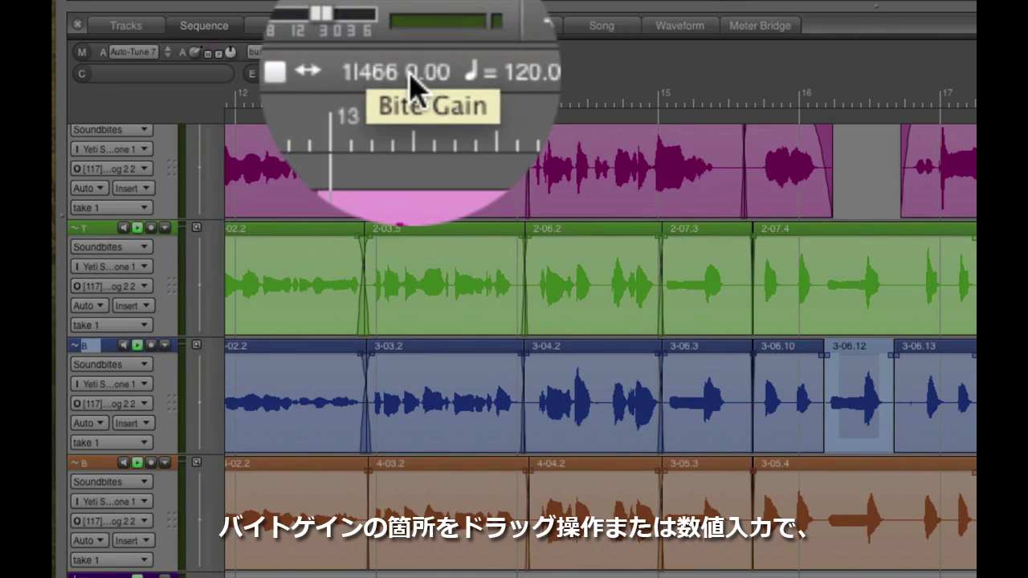
drag(409, 74, 413, 112)
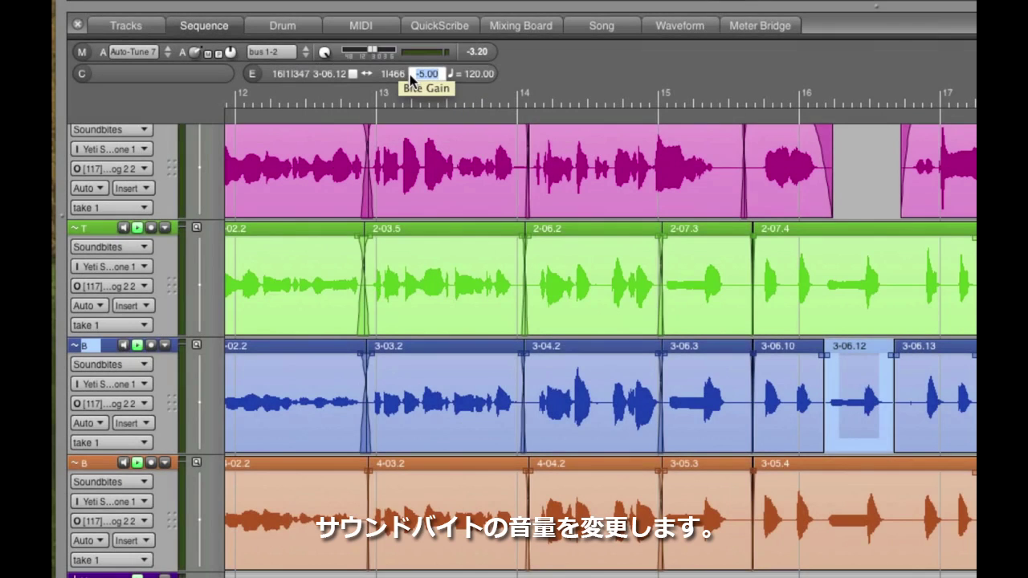
key(Return)
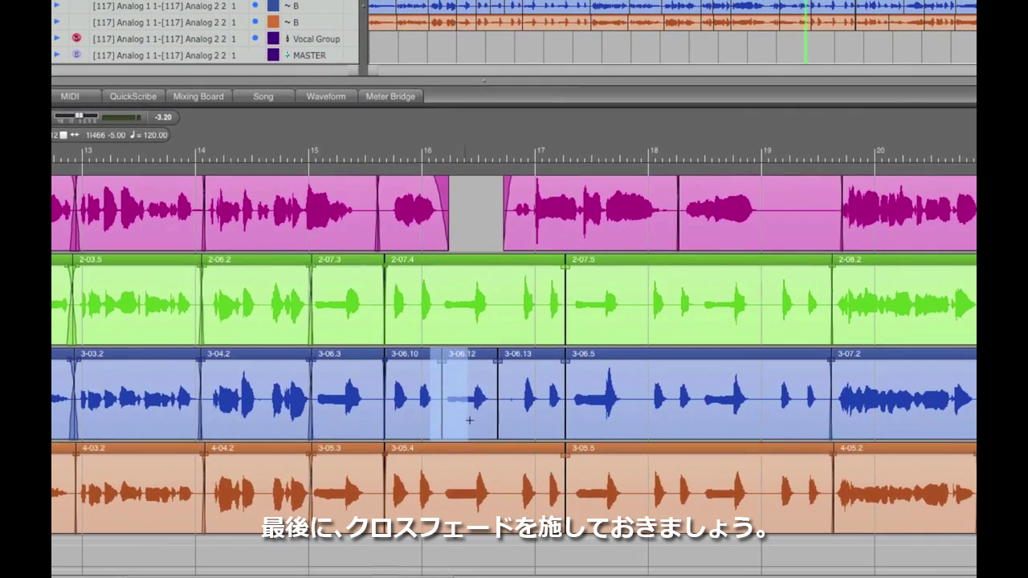
click(514, 415)
key(super+f)
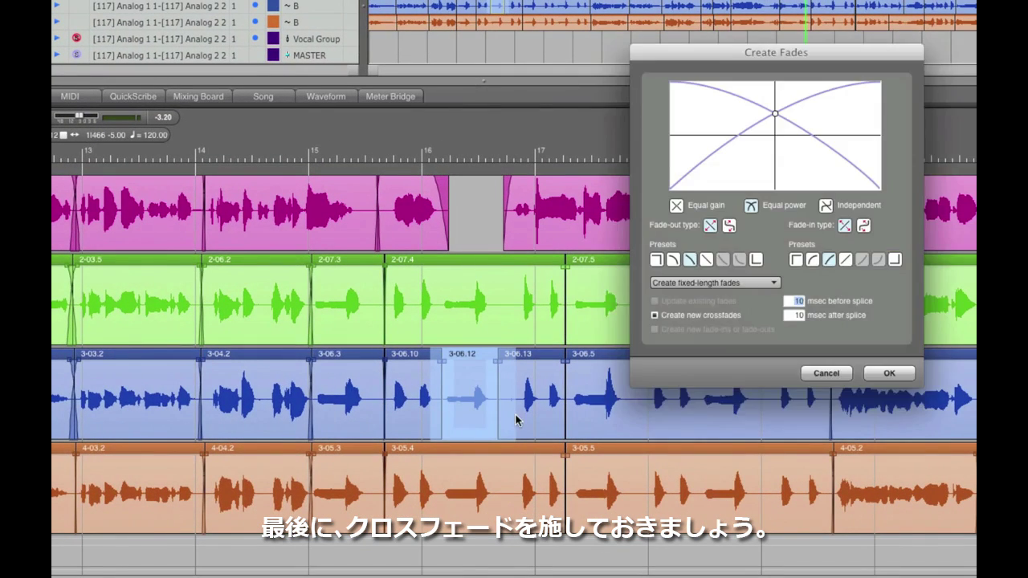